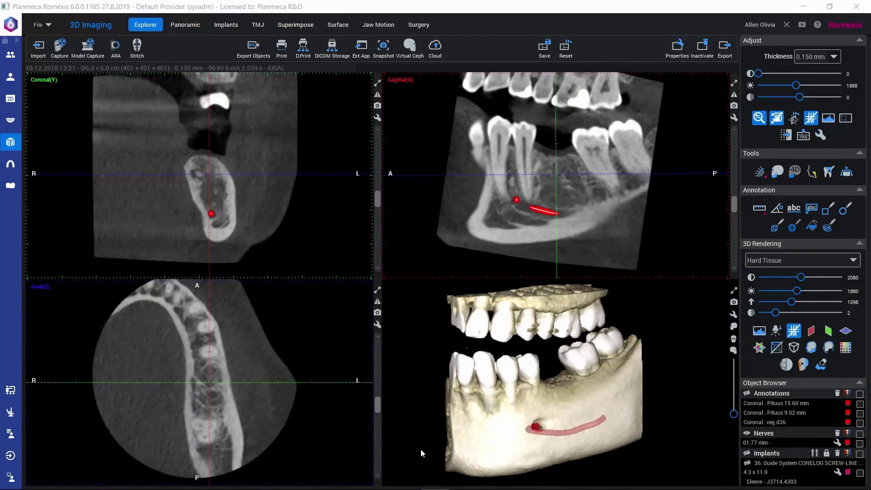
Enlarge the 3D rendering to the main view and rotate the jaw model to an oblique side view.
{"action": "left_click_drag", "start_coordinate": [467, 453], "coordinate": [471, 470]}
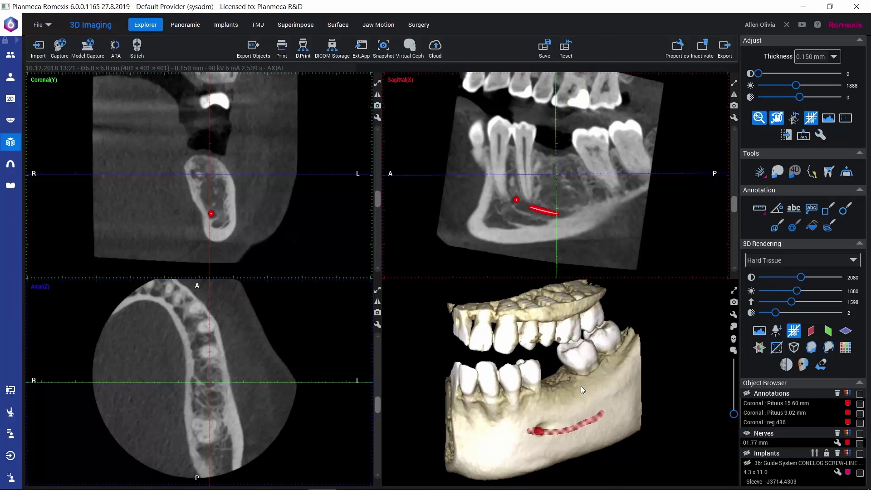
{"action": "left_click", "coordinate": [734, 290]}
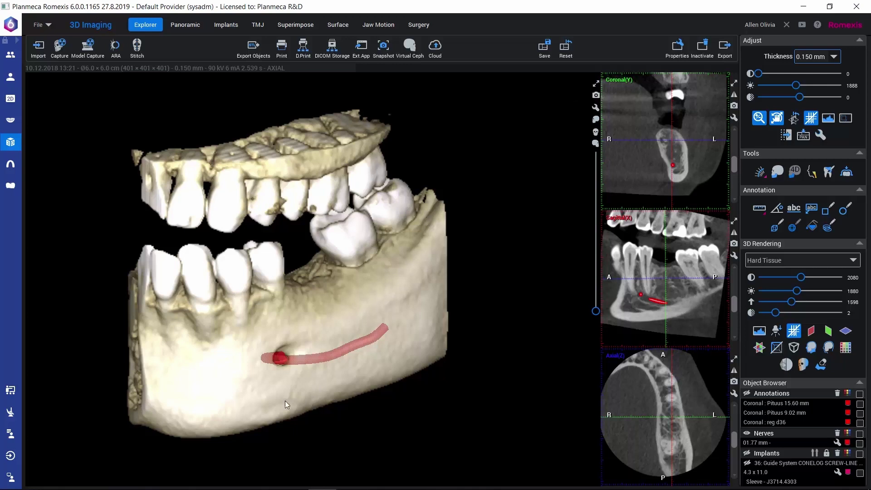
{"action": "left_click_drag", "start_coordinate": [200, 413], "coordinate": [195, 387]}
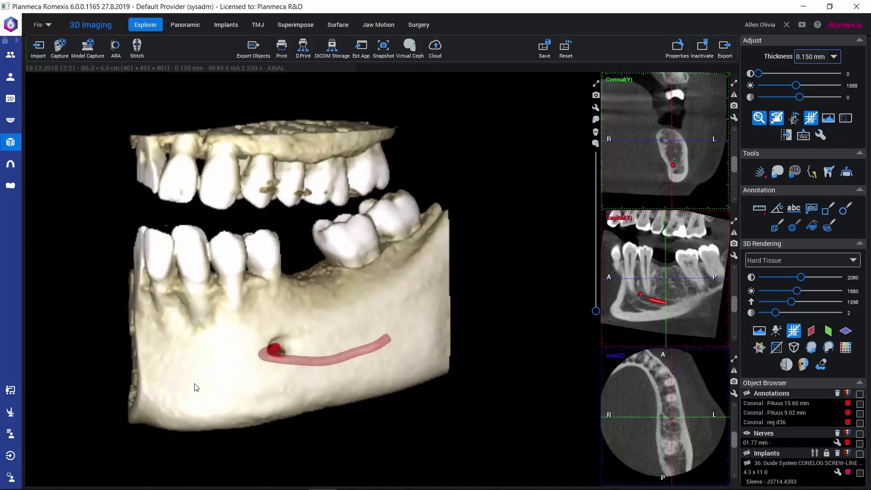
Examine the 3D jaw in the preset side and front orientations, and from oblique angles.
{"action": "left_click", "coordinate": [595, 120]}
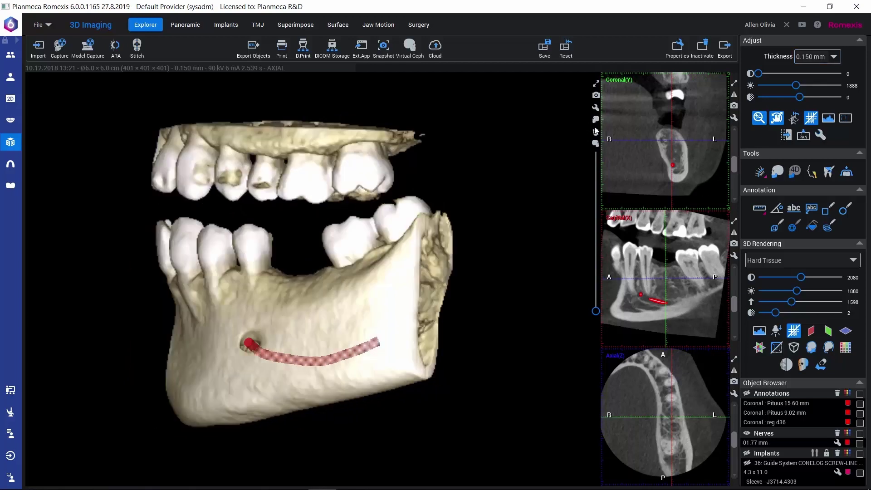
{"action": "left_click", "coordinate": [596, 132]}
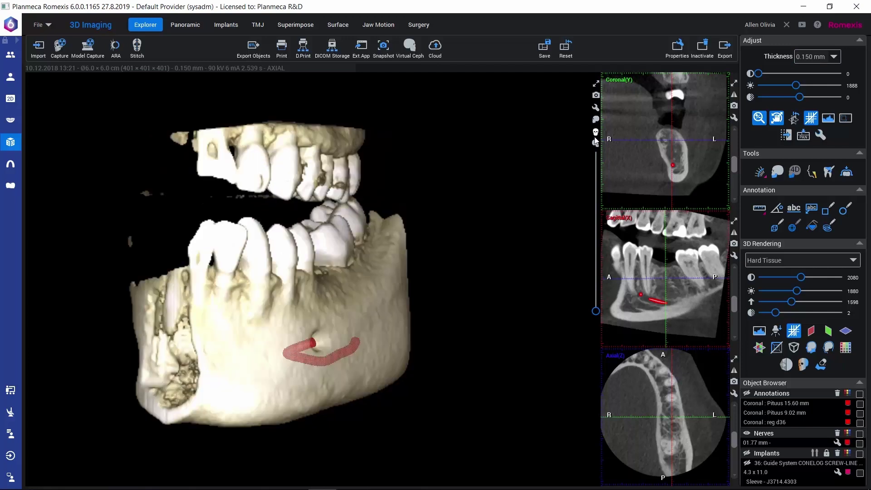
{"action": "left_click", "coordinate": [596, 144]}
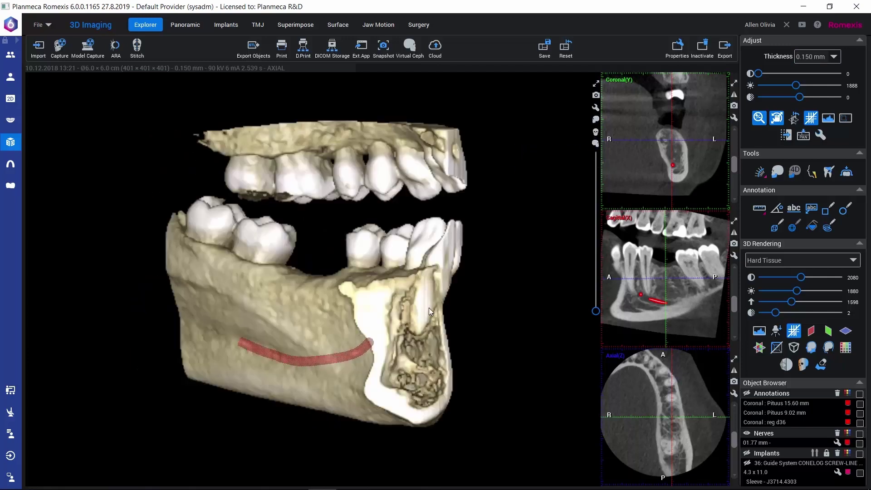
{"action": "left_click_drag", "start_coordinate": [429, 307], "coordinate": [200, 329]}
{"action": "middle_click_drag", "start_coordinate": [201, 325], "coordinate": [194, 306]}
{"action": "left_click_drag", "start_coordinate": [196, 309], "coordinate": [208, 324]}
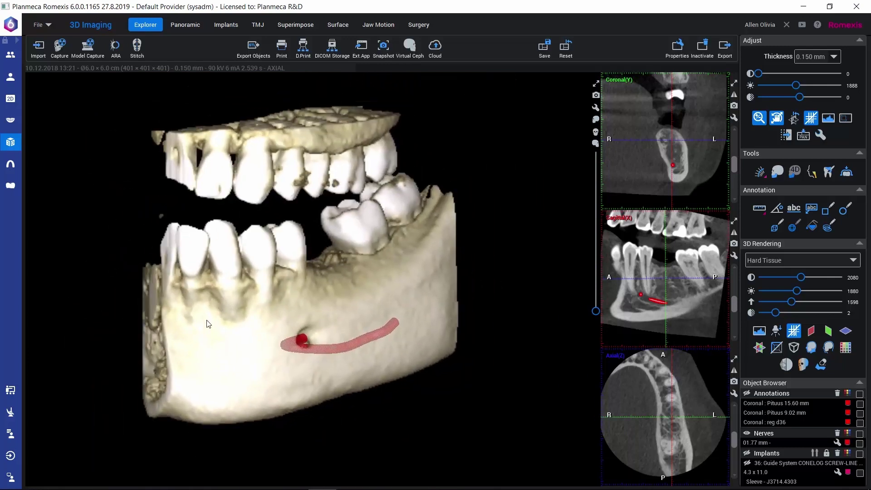
{"action": "mouse_move", "coordinate": [207, 320]}
{"action": "middle_mouse_down"}
{"action": "mouse_move", "coordinate": [221, 327]}
{"action": "mouse_move", "coordinate": [219, 316]}
{"action": "mouse_move", "coordinate": [209, 323]}
{"action": "middle_mouse_up"}
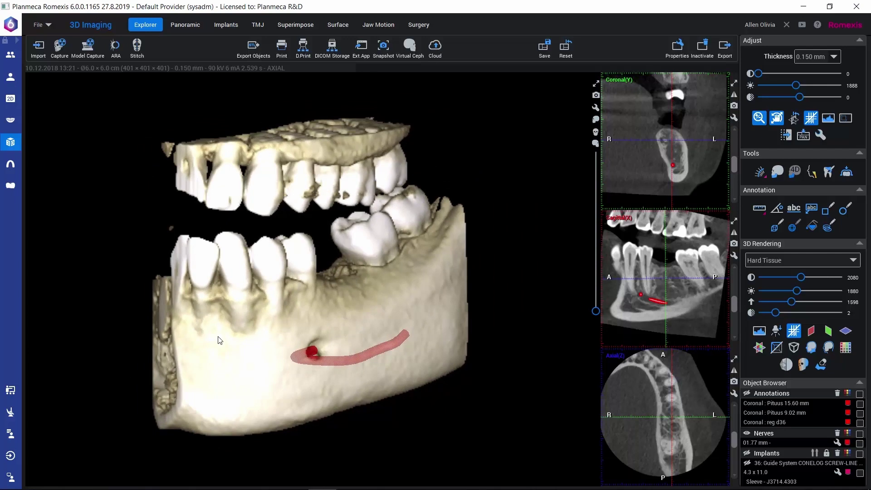
{"action": "middle_click", "coordinate": [411, 211]}
{"action": "left_click_drag", "start_coordinate": [245, 365], "coordinate": [362, 239]}
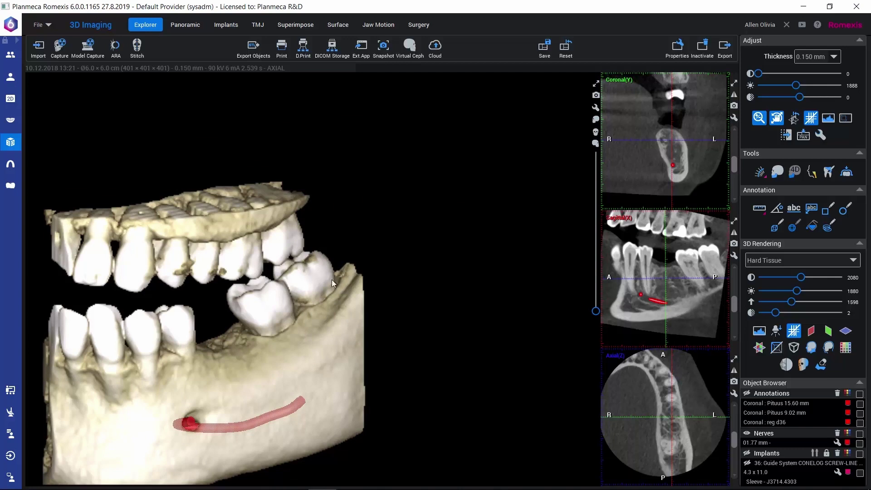
Clip into the front of the 3D jaw volume and restore the unclipped model.
{"action": "left_click_drag", "start_coordinate": [596, 311], "coordinate": [594, 265]}
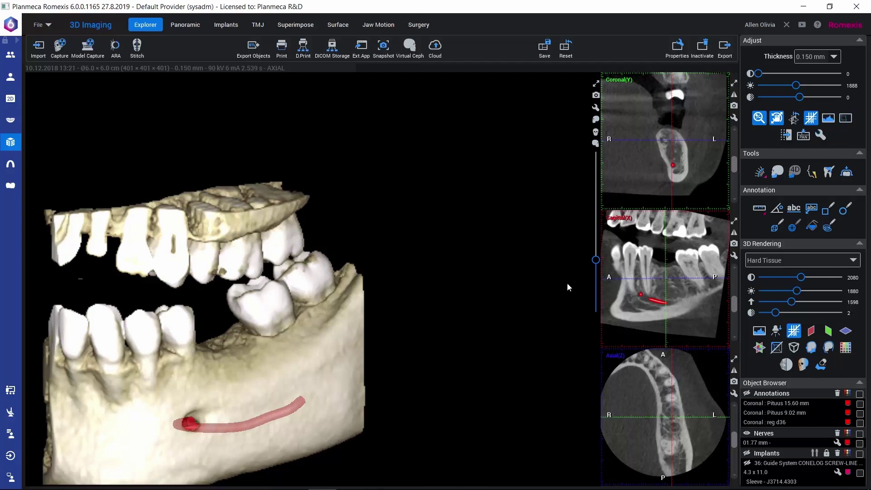
{"action": "left_click_drag", "start_coordinate": [594, 268], "coordinate": [594, 298]}
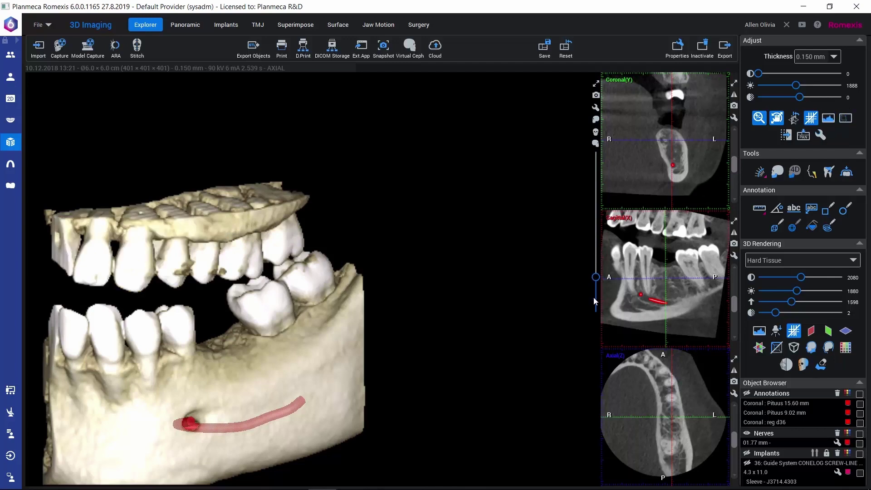
{"action": "middle_click_drag", "start_coordinate": [250, 380], "coordinate": [278, 368]}
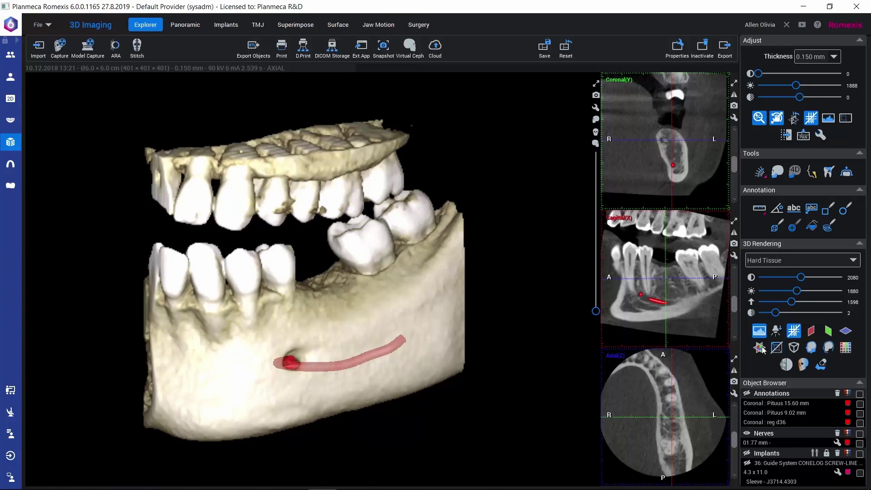
Show the bounding box around the 3D volume, rotate the model with it, and hide the box again.
{"action": "left_click", "coordinate": [777, 347]}
{"action": "left_click_drag", "start_coordinate": [398, 391], "coordinate": [544, 138]}
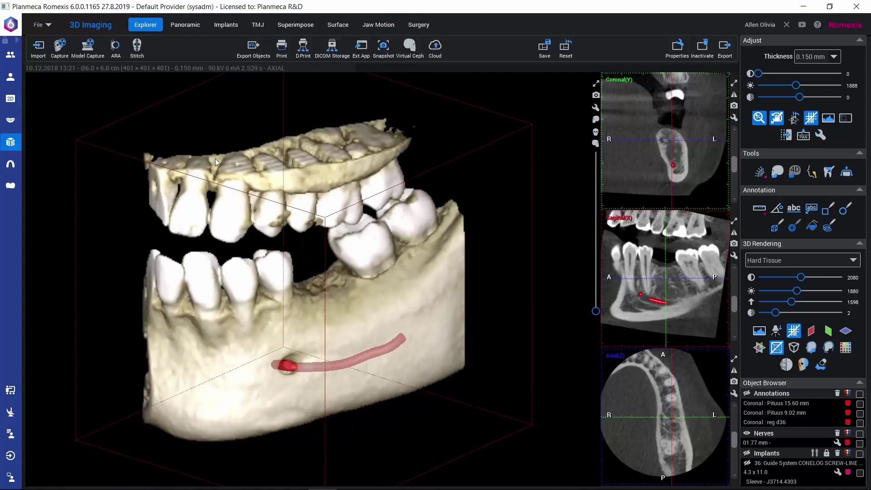
{"action": "left_click_drag", "start_coordinate": [328, 360], "coordinate": [365, 342]}
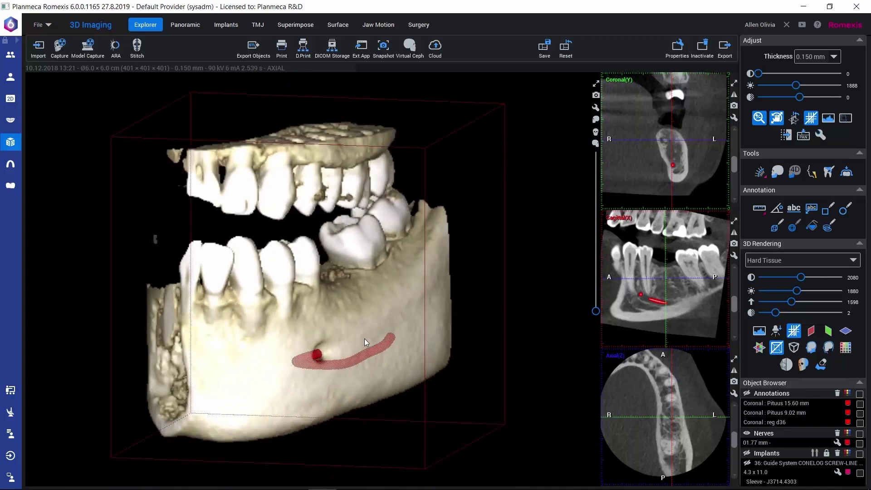
{"action": "left_click", "coordinate": [775, 350]}
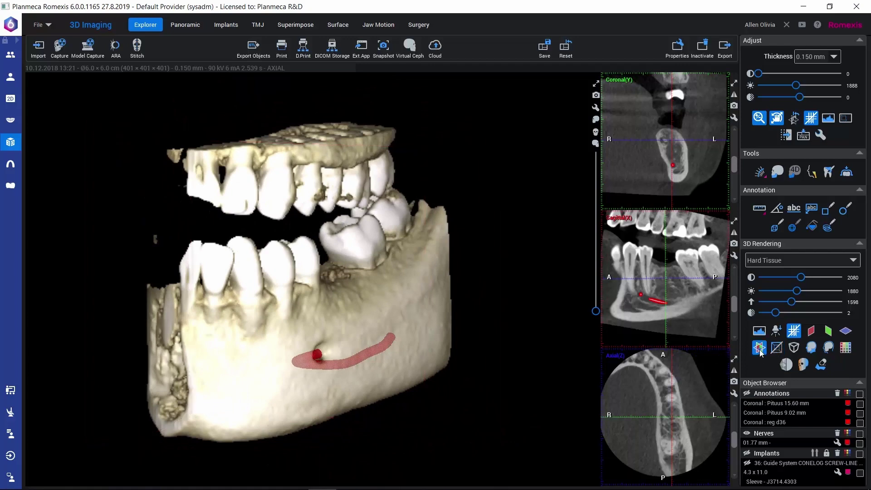
Display the coronal, sagittal and axial slice planes in the 3D rendering and hide them again.
{"action": "left_click", "coordinate": [758, 349]}
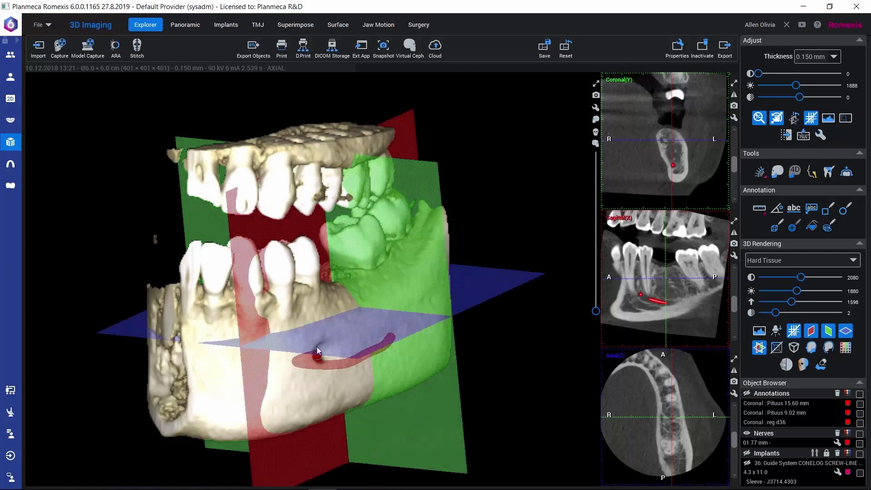
{"action": "left_click_drag", "start_coordinate": [317, 346], "coordinate": [445, 298]}
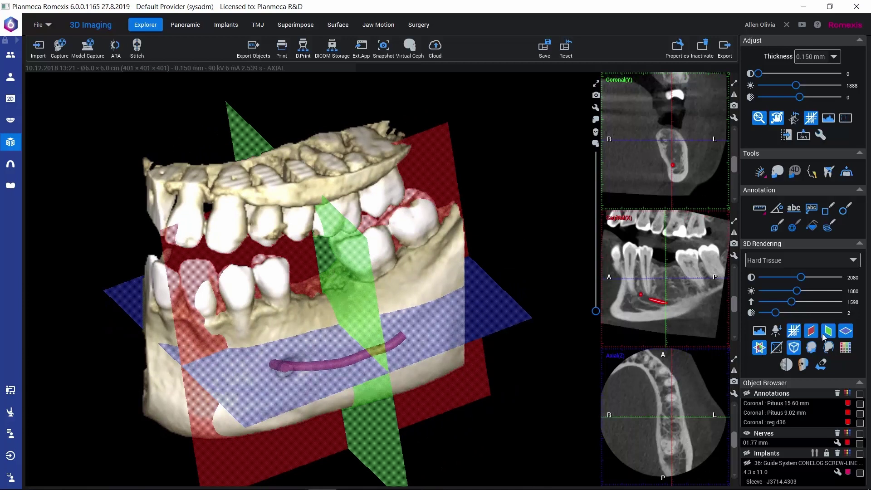
{"action": "left_click", "coordinate": [758, 348]}
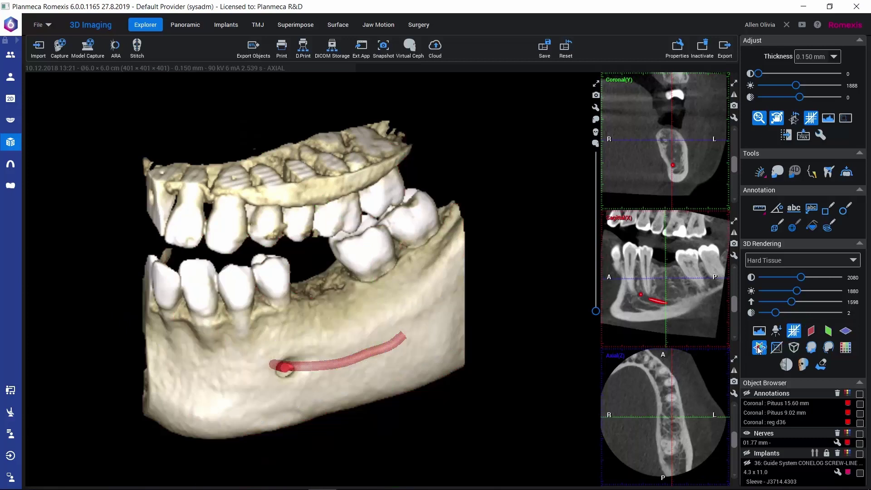
Show all fitted dental models over the 3D jaw and rotate the view to see them from the side.
{"action": "left_click", "coordinate": [859, 244]}
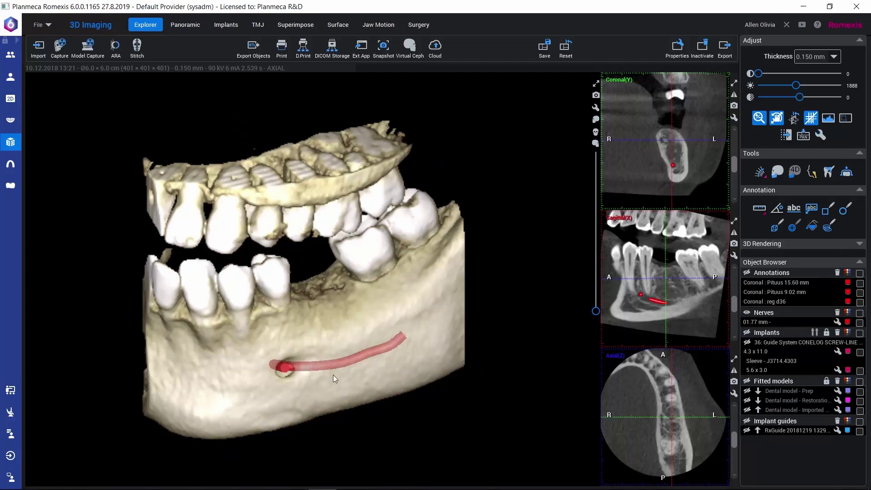
{"action": "left_click", "coordinate": [747, 381]}
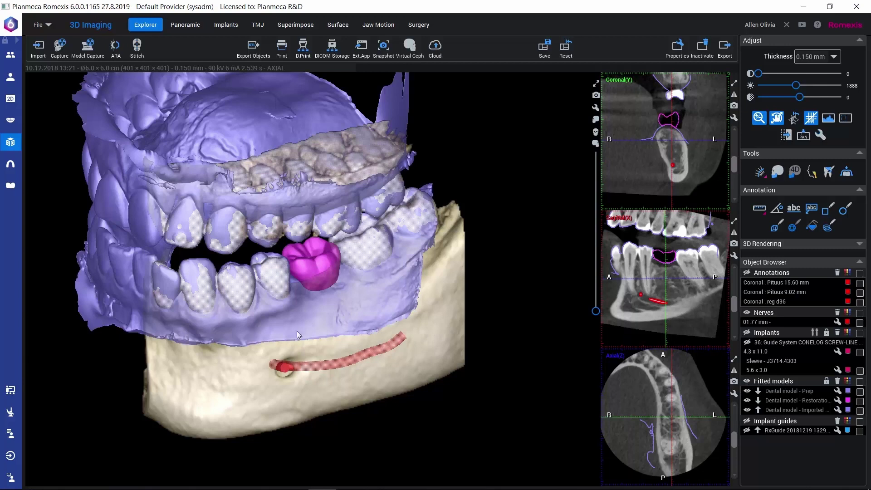
{"action": "left_click_drag", "start_coordinate": [276, 318], "coordinate": [268, 336]}
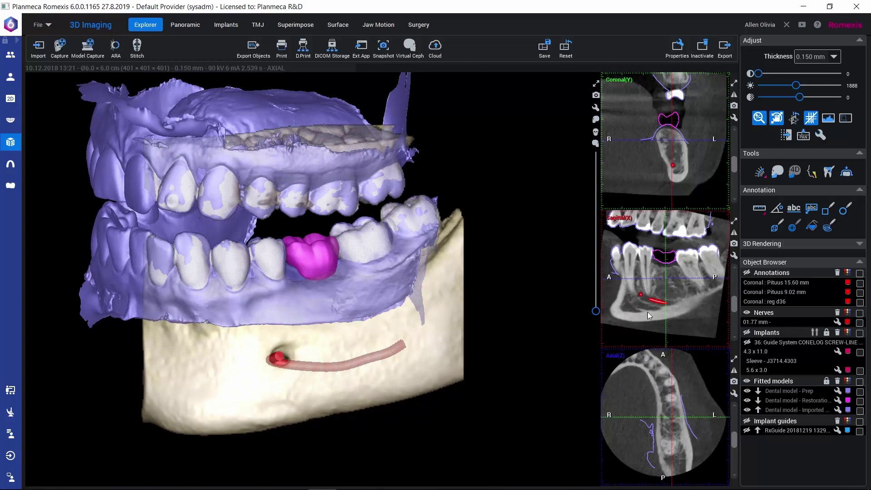
Hide the nerve and fitted models overlaid on the 3D rendering and show them again.
{"action": "left_click", "coordinate": [837, 245]}
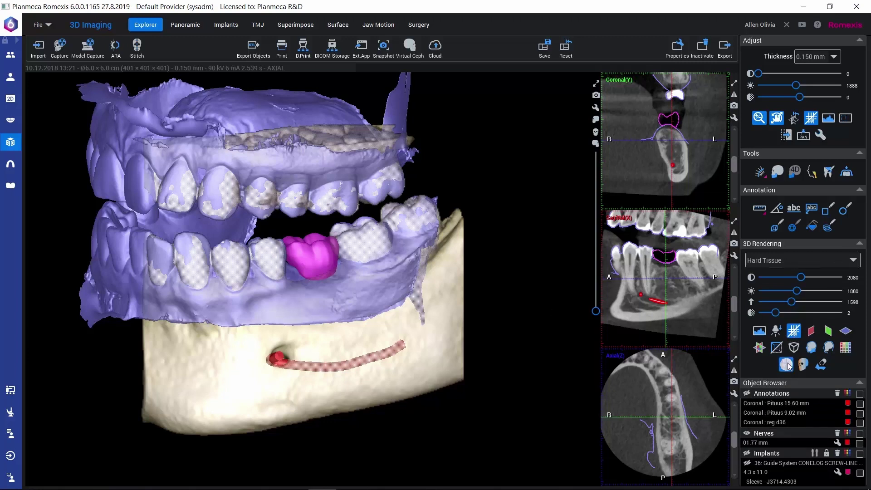
{"action": "left_click", "coordinate": [795, 333]}
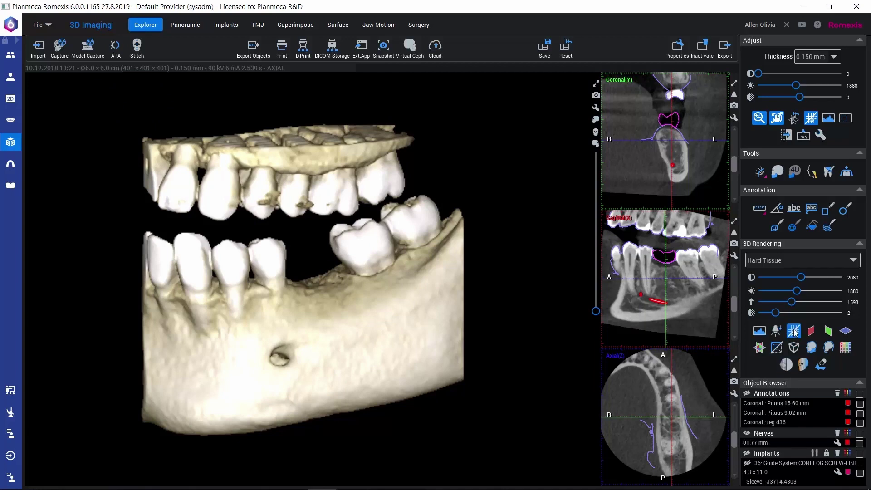
{"action": "left_click", "coordinate": [794, 332]}
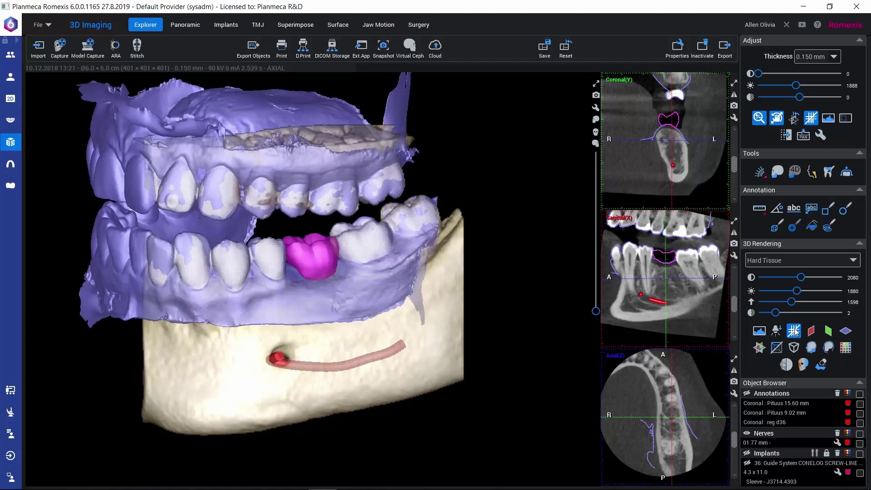
{"action": "left_click", "coordinate": [861, 245]}
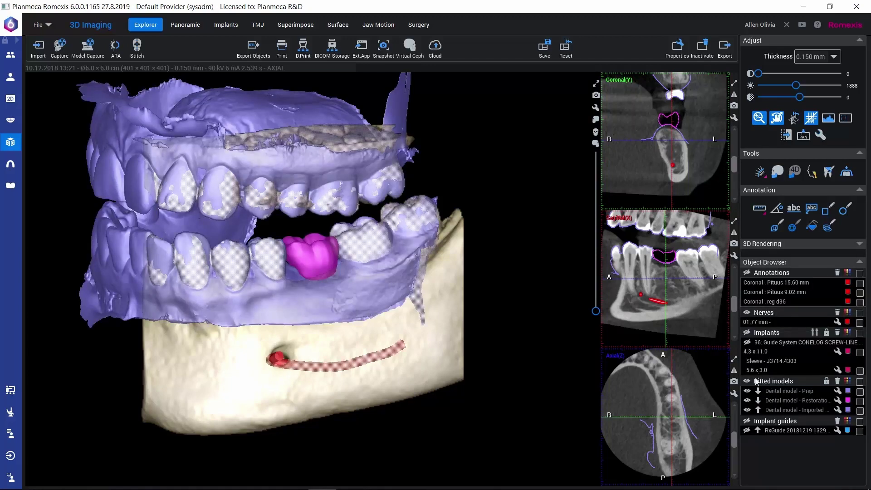
Hide the imported upper dental model and unlock the fitted models for moving.
{"action": "left_click", "coordinate": [747, 410]}
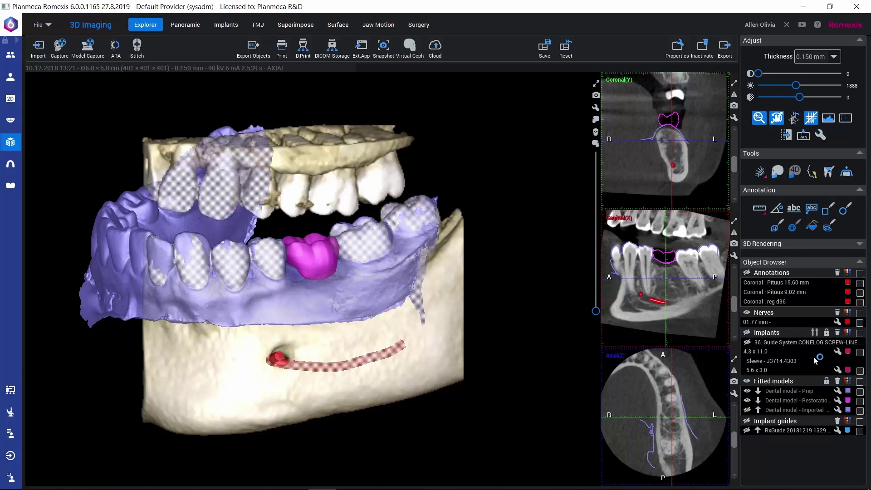
{"action": "left_click", "coordinate": [860, 382]}
{"action": "left_click", "coordinate": [826, 382]}
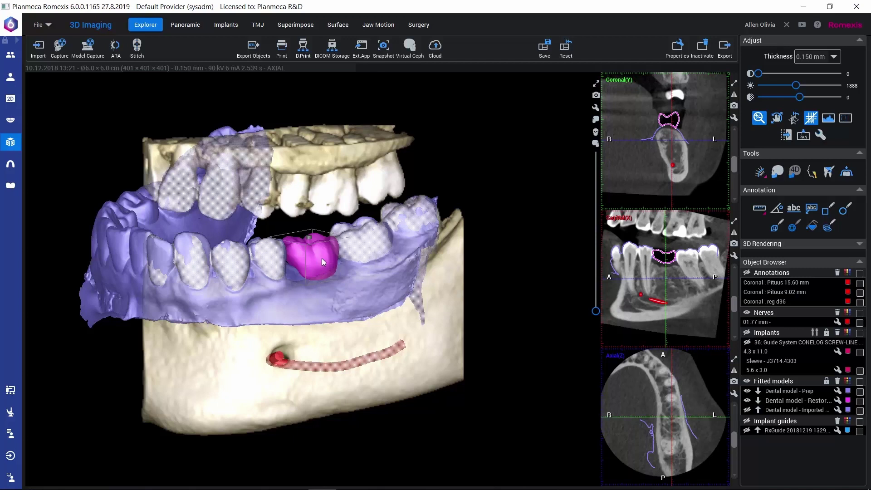
Shift the restoration crown model in the 3D view and reset it to its original position.
{"action": "left_click_drag", "start_coordinate": [335, 258], "coordinate": [308, 280]}
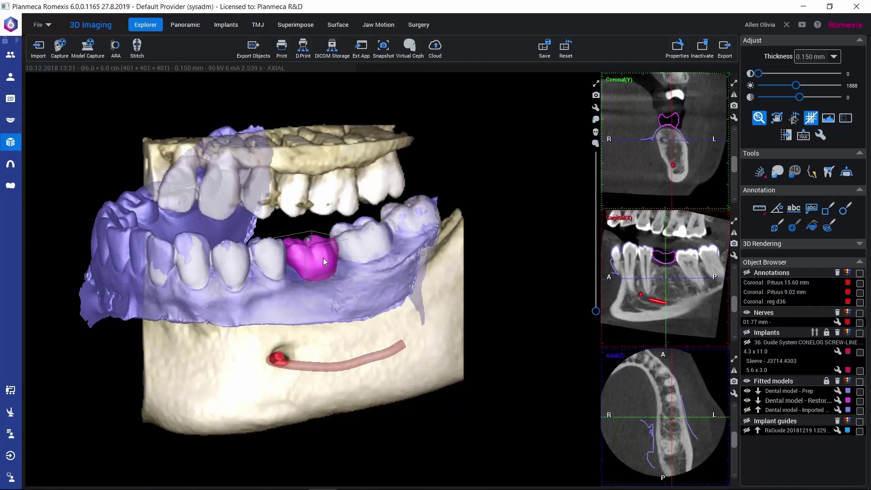
{"action": "mouse_move", "coordinate": [320, 259]}
{"action": "left_mouse_down"}
{"action": "mouse_move", "coordinate": [308, 261]}
{"action": "mouse_move", "coordinate": [331, 258]}
{"action": "mouse_move", "coordinate": [320, 257]}
{"action": "left_mouse_up"}
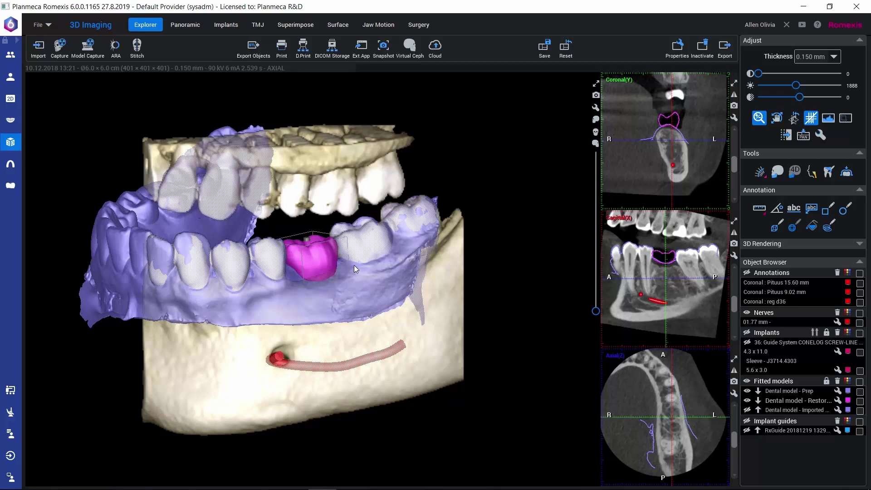
{"action": "left_click", "coordinate": [837, 400]}
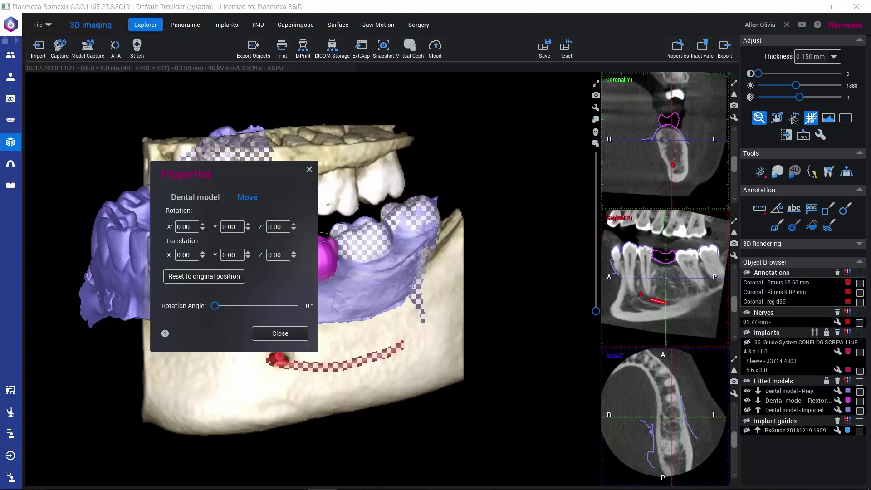
{"action": "left_click", "coordinate": [176, 276]}
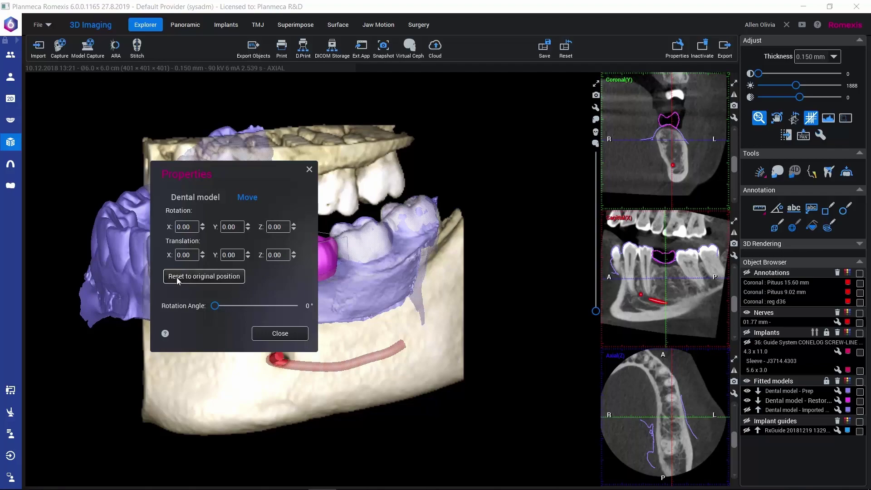